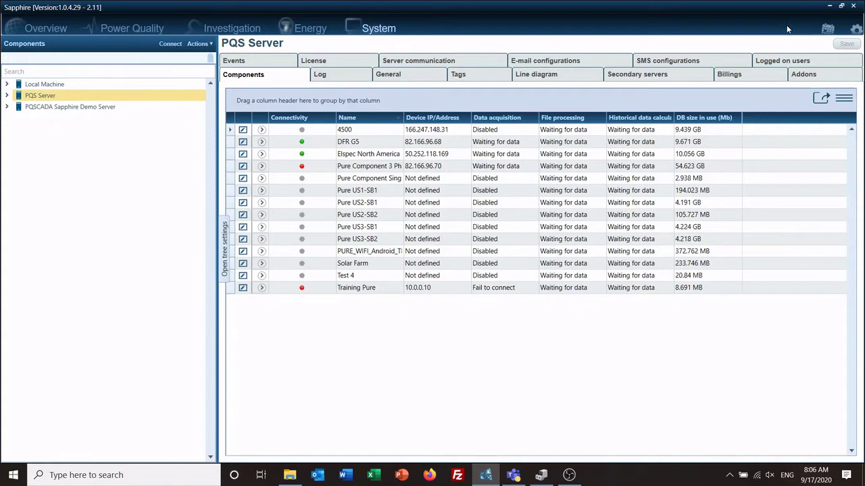
From the Schedule view, start a new PQS Server task in the Report task group
left_click(828, 32)
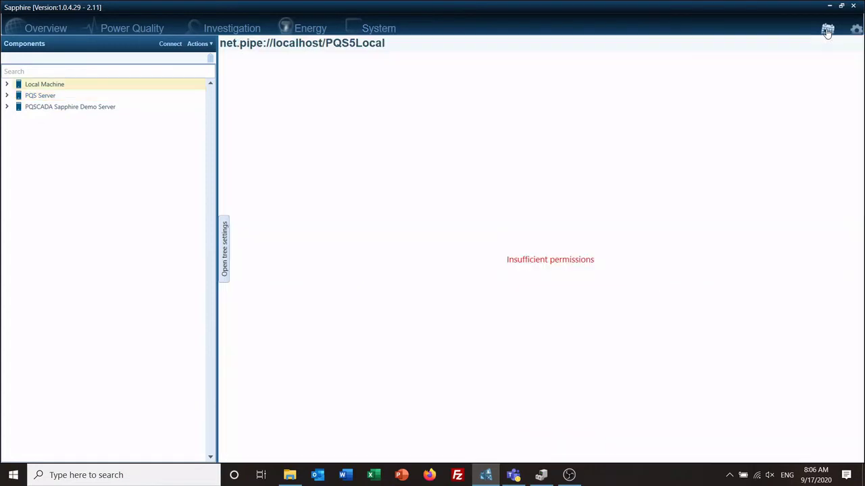
left_click(52, 97)
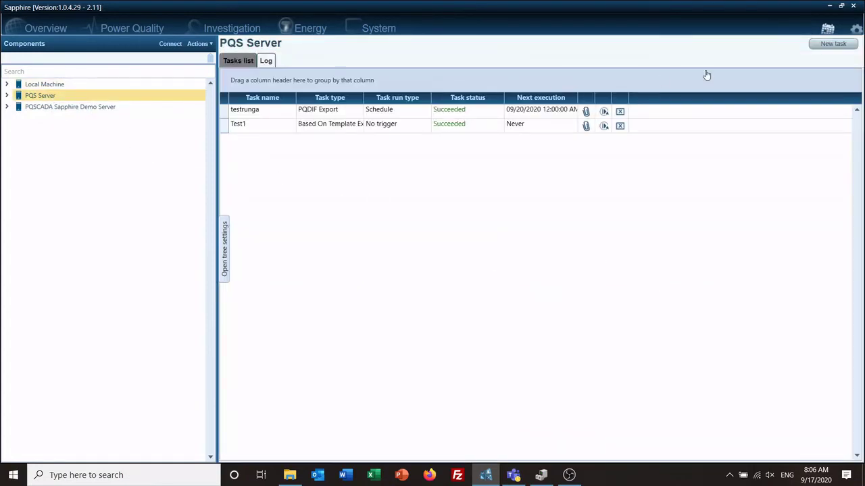
left_click(825, 48)
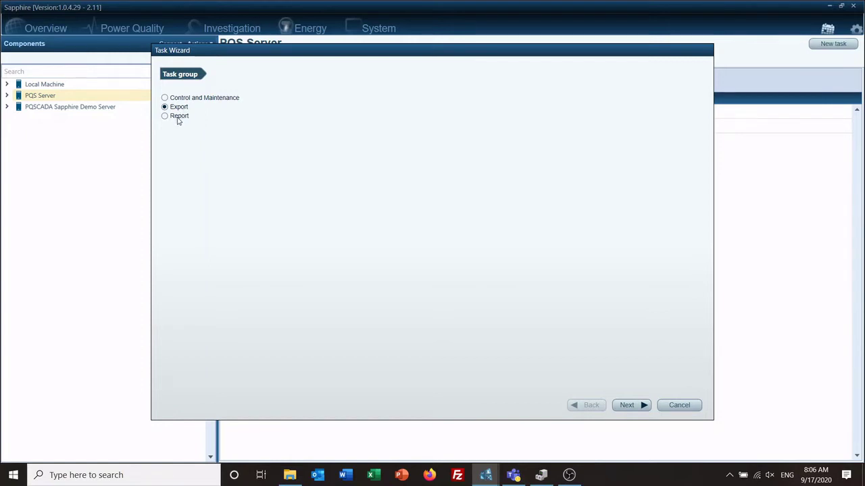
Choose IEEE519 Report as the task type and advance to its setup page
left_click(638, 409)
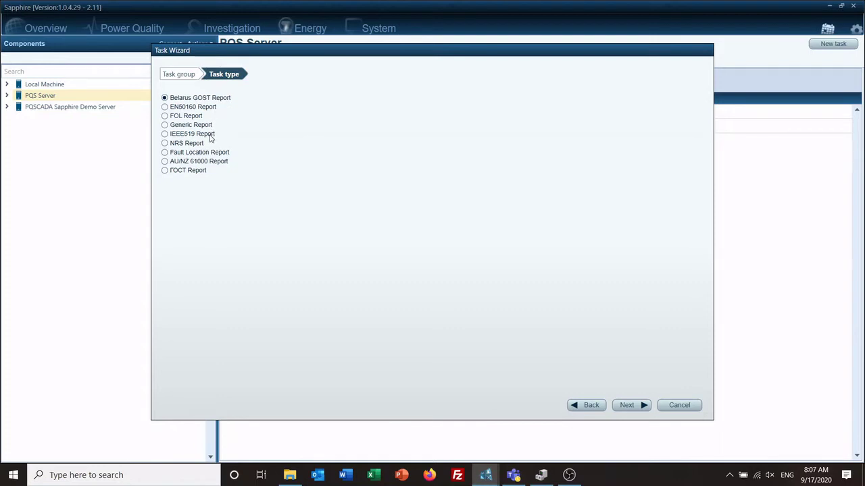
left_click(628, 406)
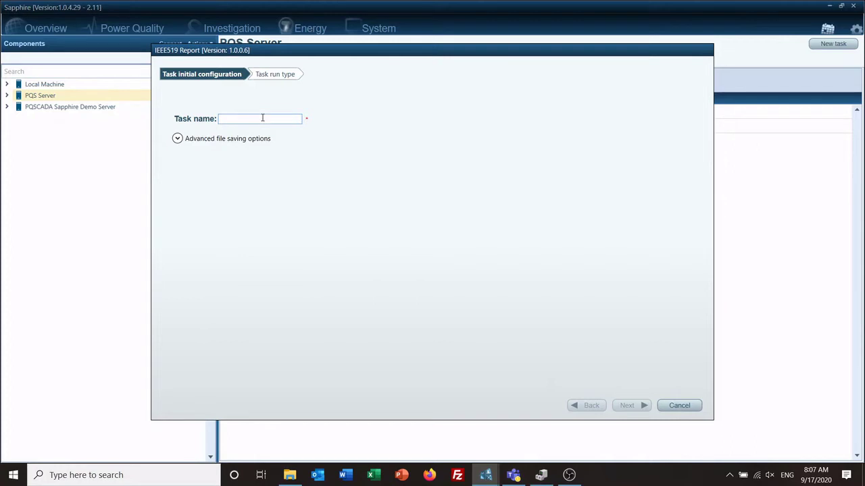
Name the task 'IEEE 519', review the advanced file saving options, and continue
type("IEEE")
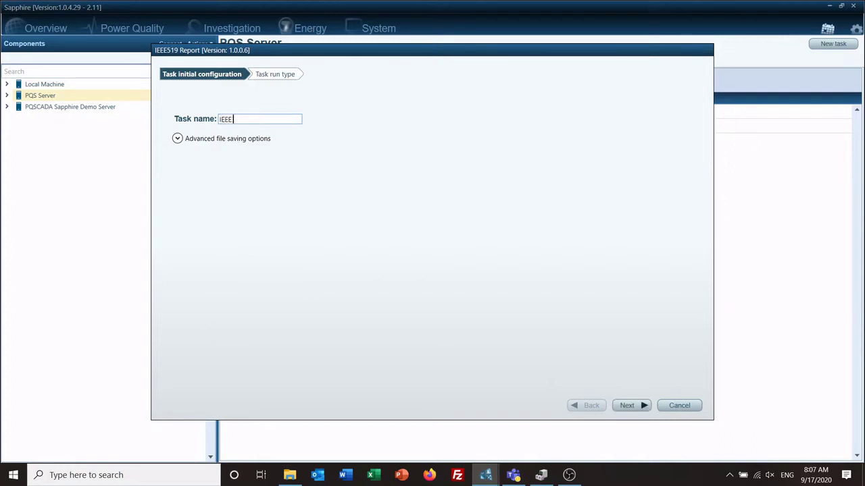
type(" 519")
left_click(178, 139)
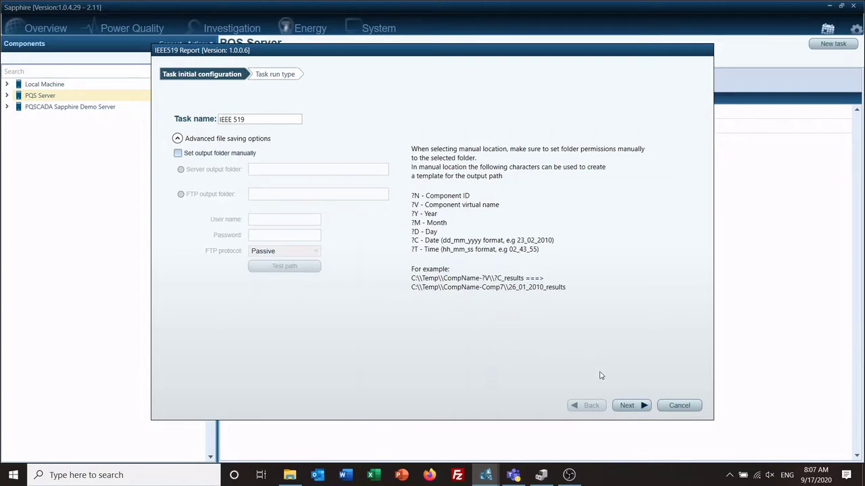
left_click(623, 405)
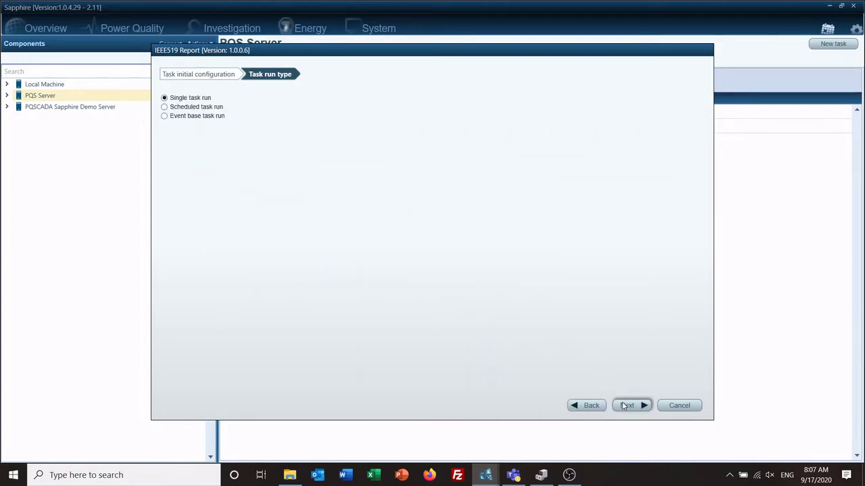
Switch the task from Single task run to Scheduled task run
left_click(199, 110)
Set the run time recurrence to Daily on every weekday
left_click(638, 410)
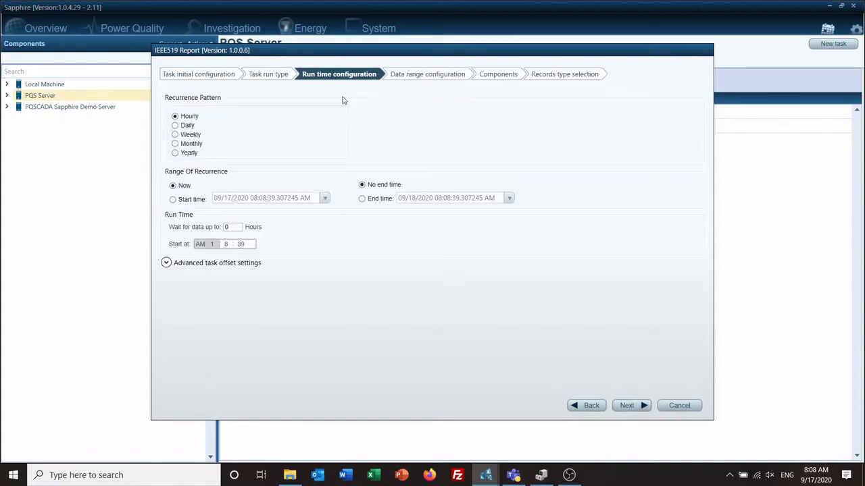
left_click(187, 126)
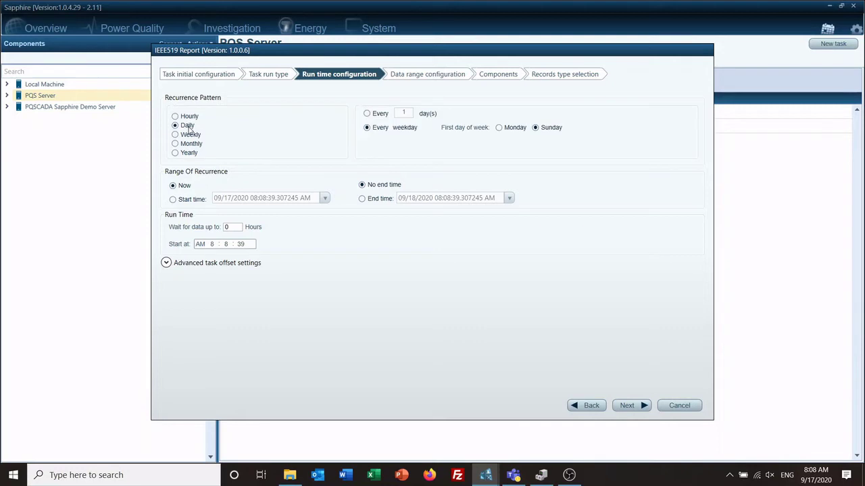
left_click(367, 114)
left_click(368, 129)
Set wait for data to 2 hours and the start time to 12:00:00
left_click(228, 228)
type("2")
left_click(214, 242)
type("12 : 0")
key("Tab")
type("0")
Check the advanced task offset settings, then continue to the data range page
left_click(166, 263)
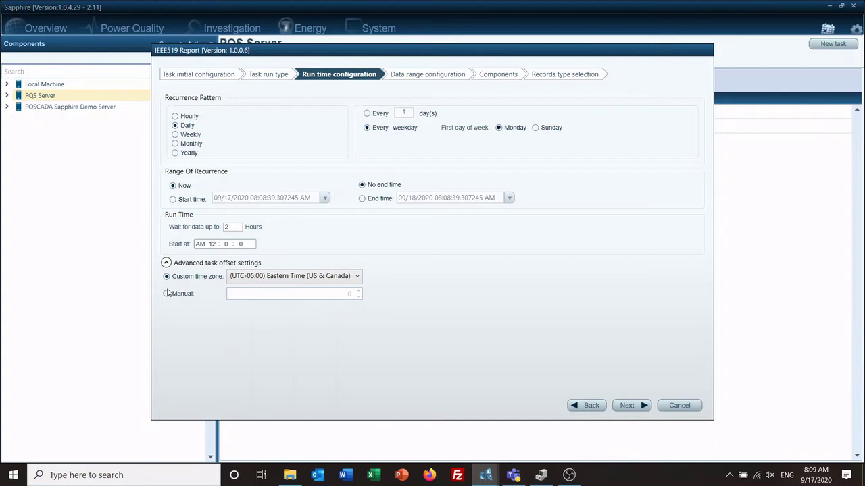
left_click(166, 263)
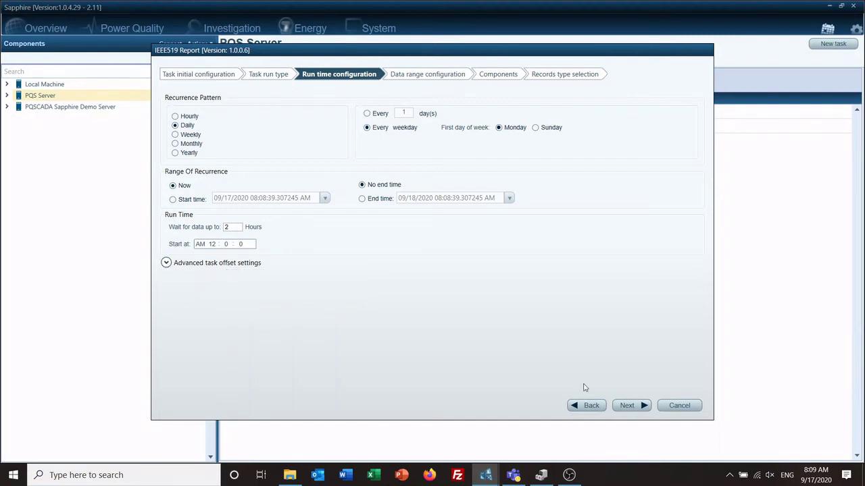
left_click(624, 406)
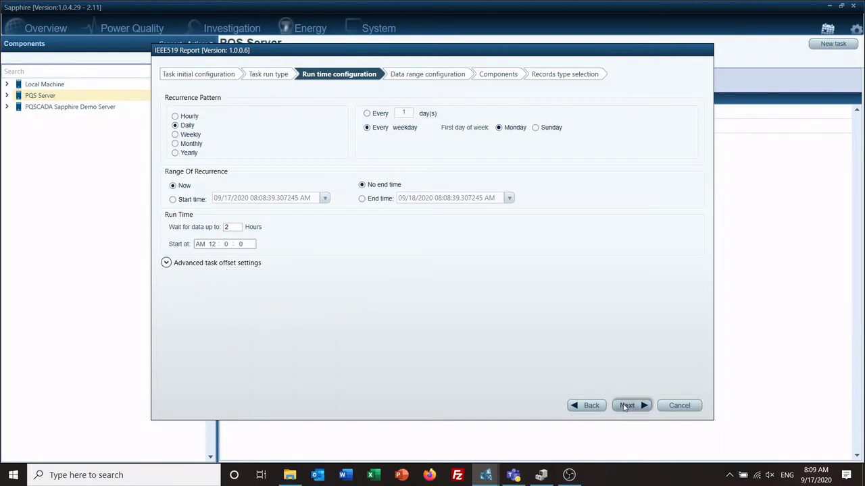
Change the data duration from 2.5 to 1 Weeks
left_click(624, 406)
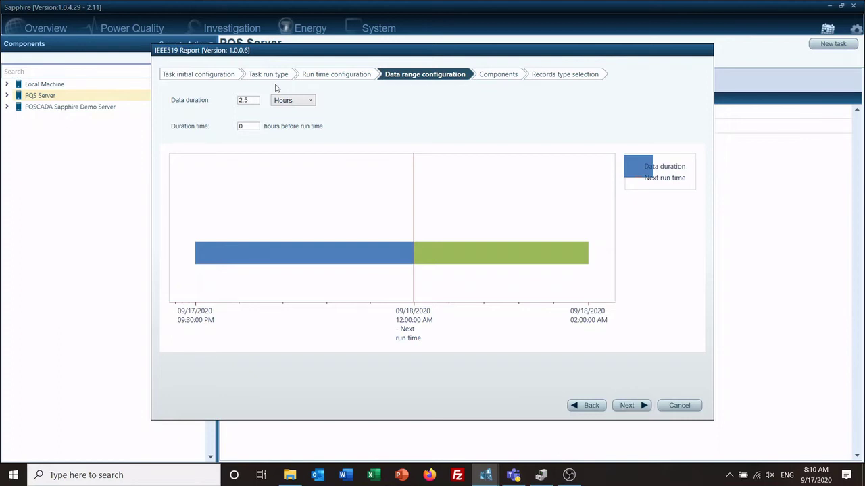
left_click(259, 103)
left_click_drag(248, 99, 217, 97)
type("1")
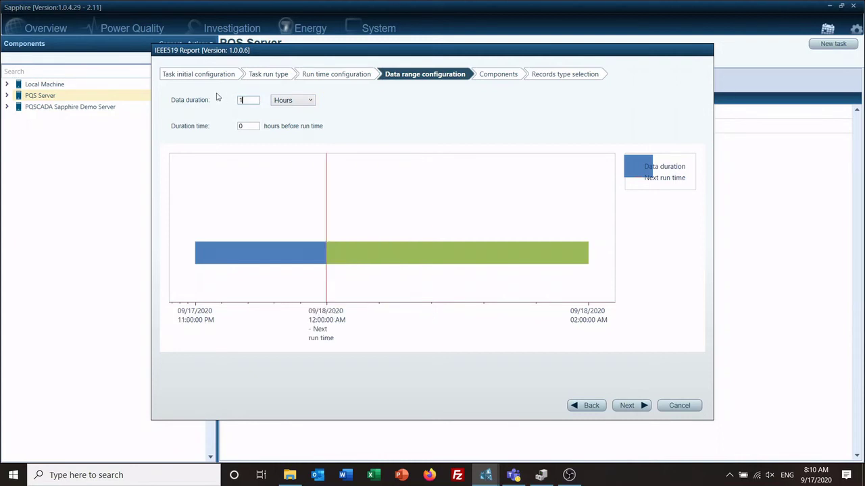
left_click(306, 101)
left_click(291, 141)
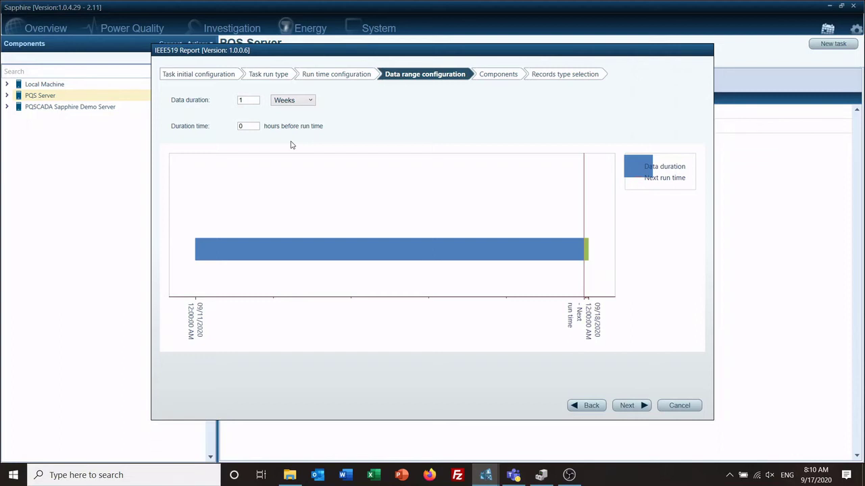
End the data range 1 hour before run time and continue to components
double_click(250, 125)
type("1")
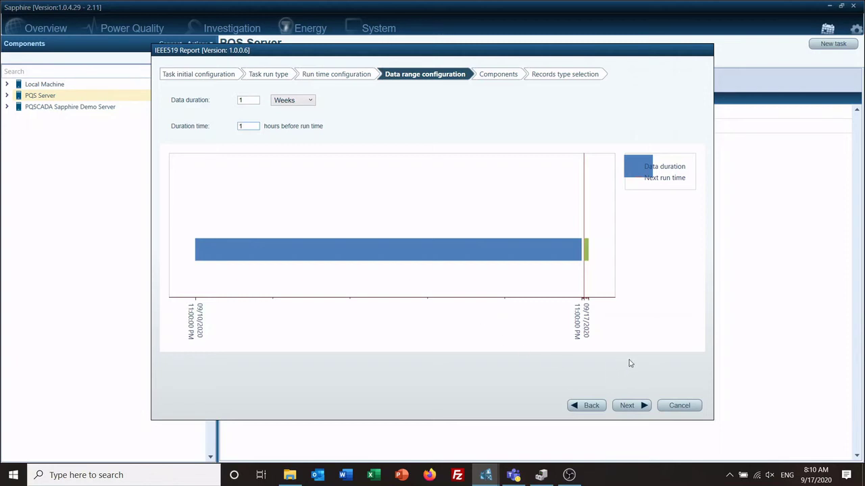
left_click(630, 405)
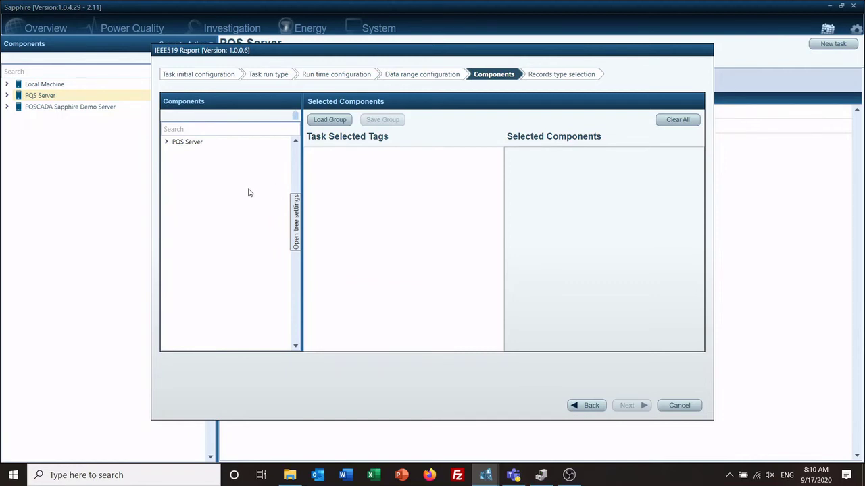
Tick DFR G5 under PQS Server as the report component and continue
left_click(166, 141)
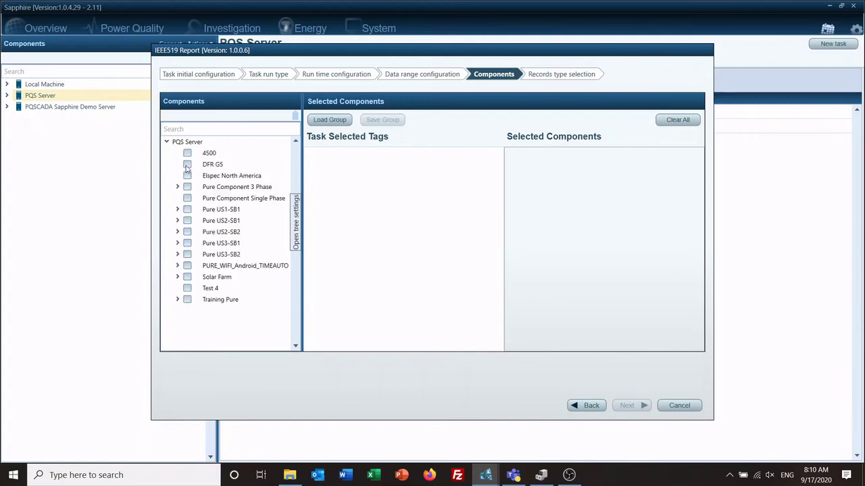
left_click(187, 164)
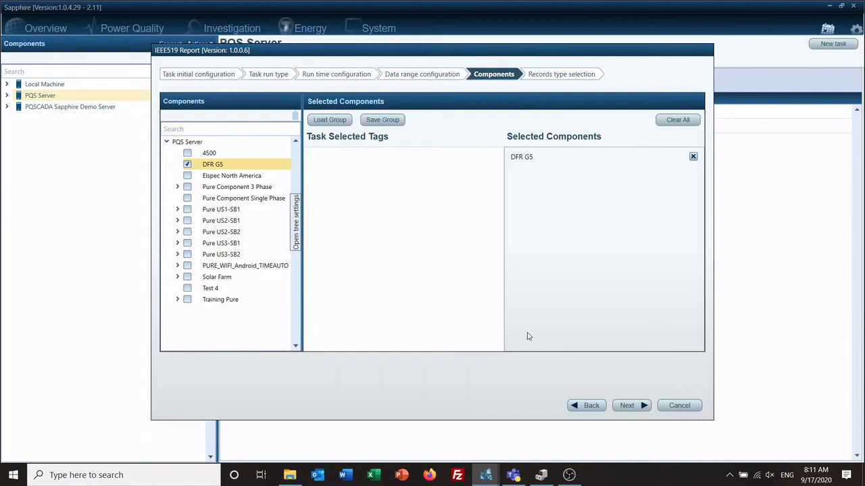
left_click(627, 406)
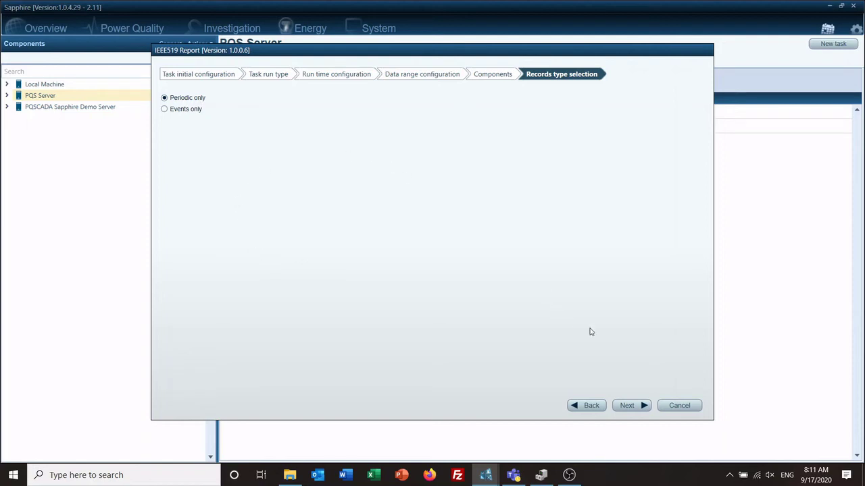
Keep Periodic only records and advance to the compliance chapters
left_click(628, 406)
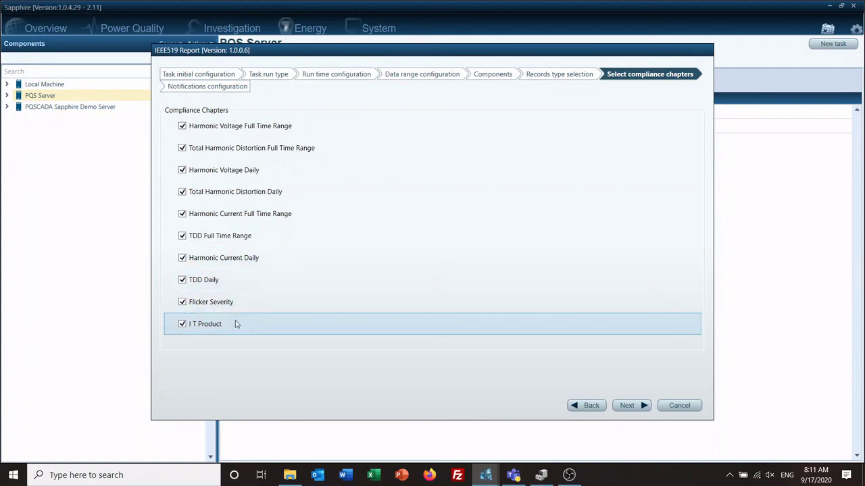
Pass the notification settings, finish the wizard, and close the IEEE519 Report dialog
left_click(631, 408)
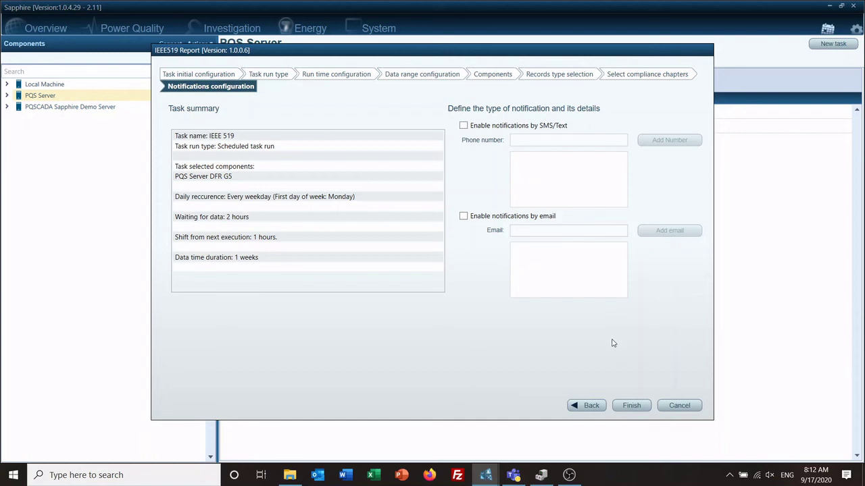
left_click(629, 406)
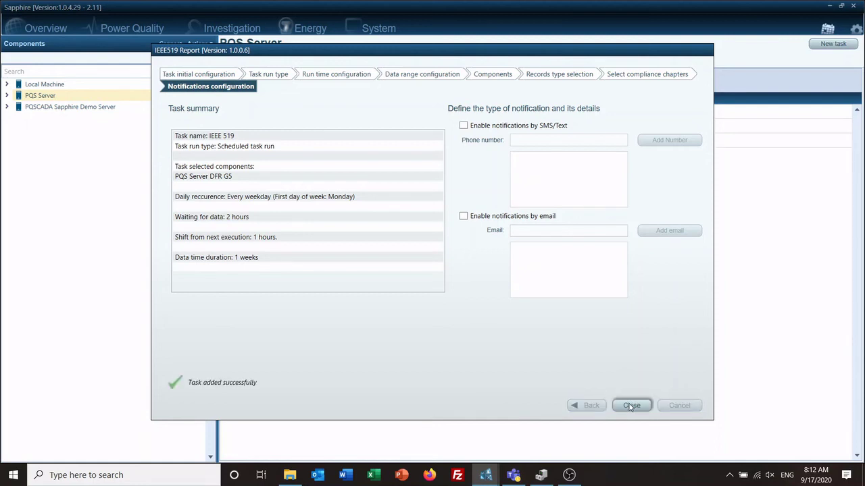
left_click(631, 405)
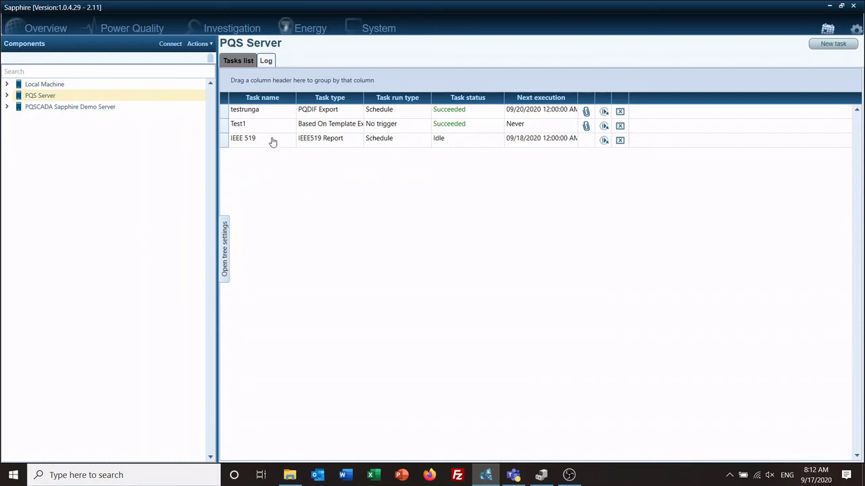
Check the PQS Server task log calendar, then switch to the System components overview
left_click(264, 62)
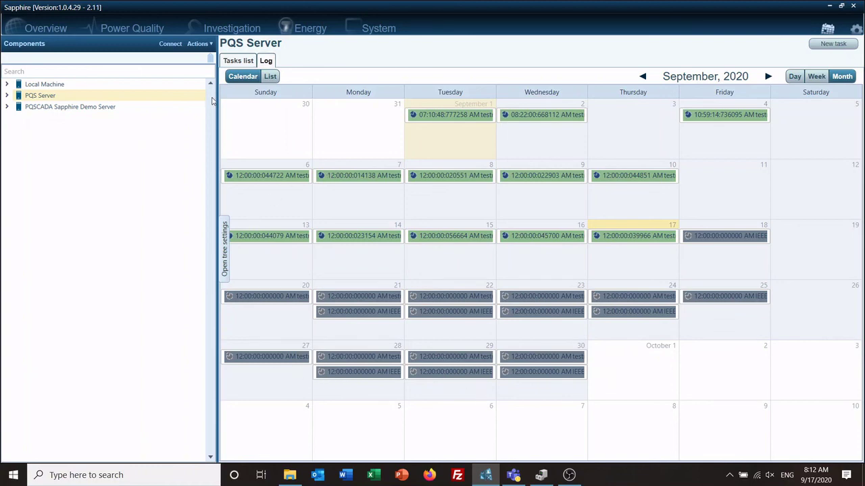
left_click(377, 30)
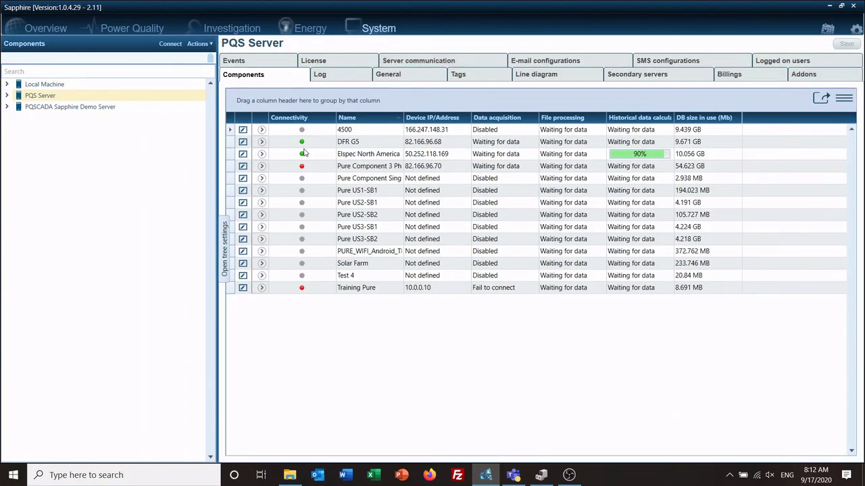
Select DFR G5 under PQS Server and expand its Power quality Compliance settings (IEEE519, short circuit 100)
left_click(7, 96)
left_click(51, 119)
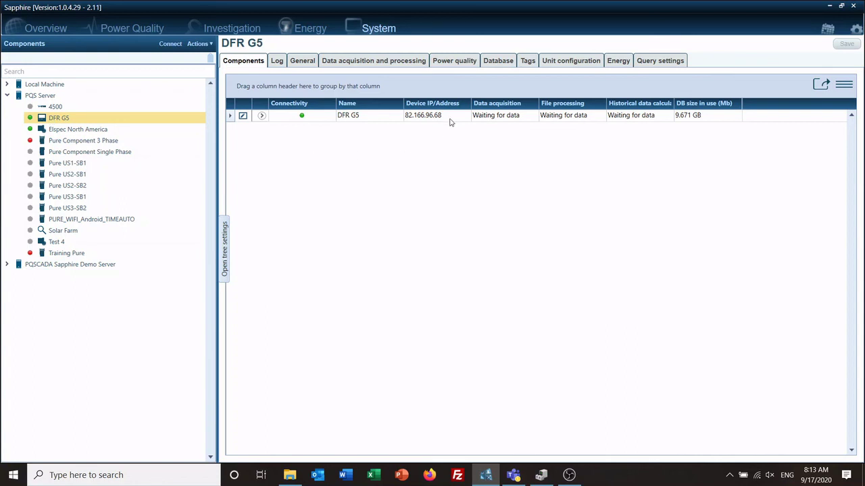
left_click(465, 63)
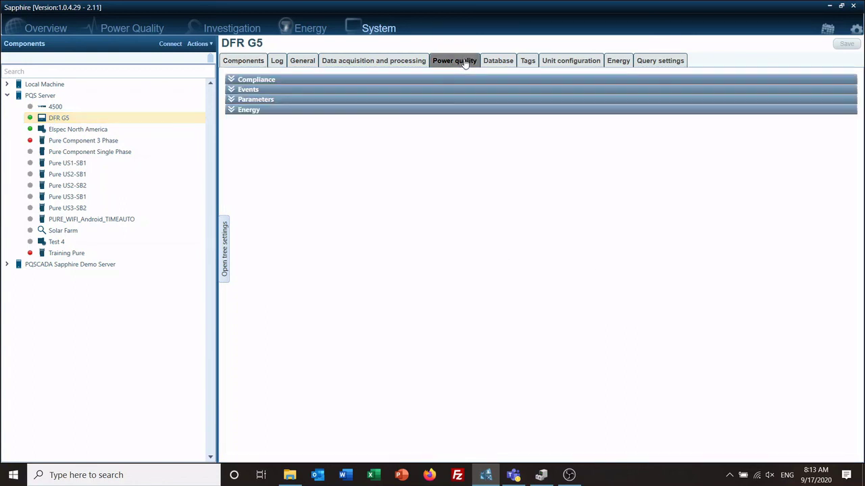
left_click(237, 81)
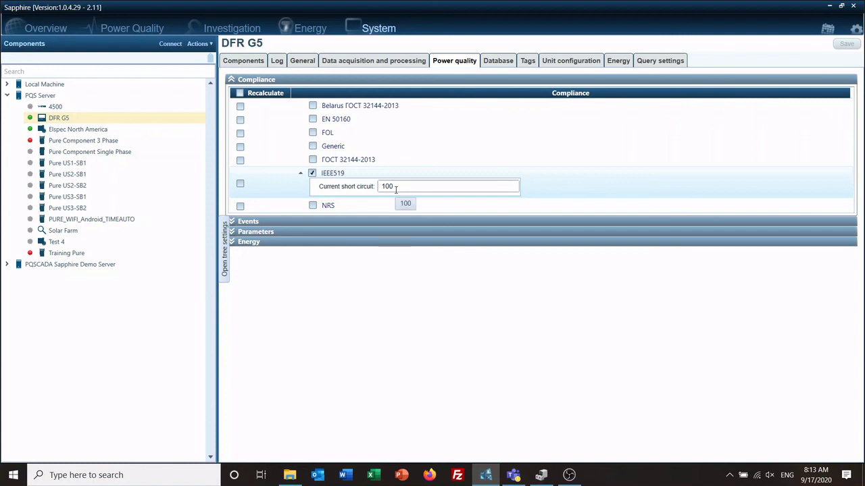
Expand DFR G5's Energy section and switch Feeder0's demand calculation type to Manual, then back to Auto
left_click(233, 243)
left_click(231, 80)
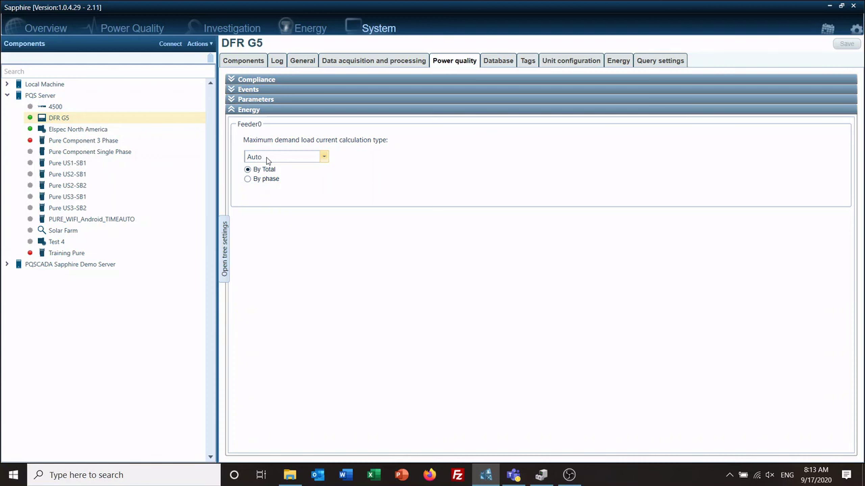
left_click(324, 158)
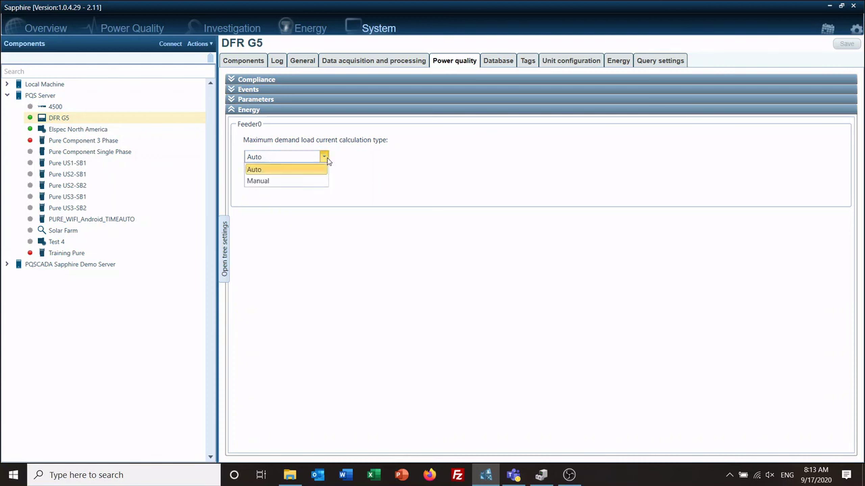
left_click(308, 181)
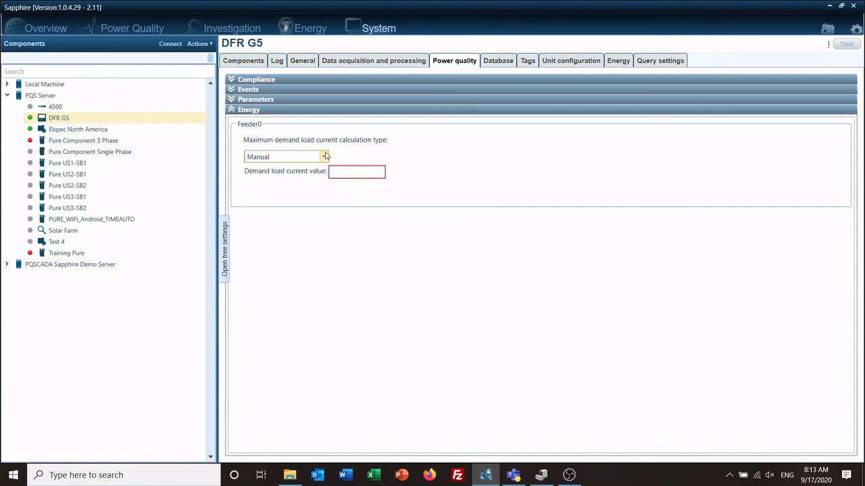
left_click(325, 156)
left_click(307, 169)
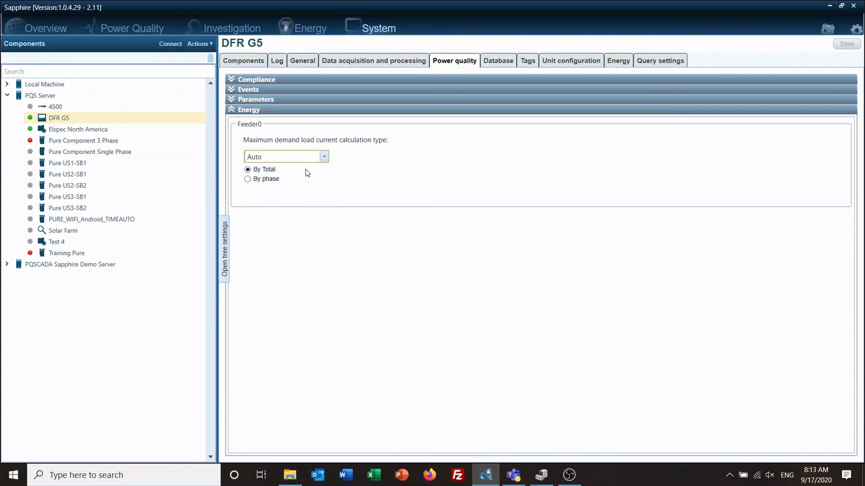